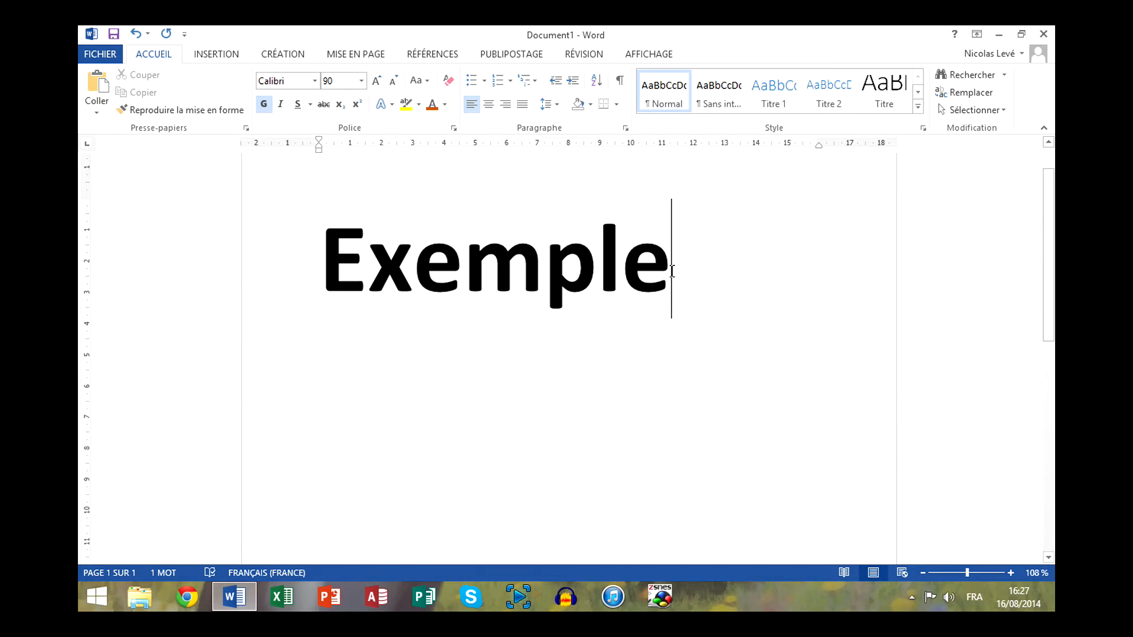
Step: Select the word "Exemple" and set its font size to 100
{"action": "left_click_drag", "start_coordinate": [671, 263], "coordinate": [322, 242]}
{"action": "left_click", "coordinate": [394, 81]}
{"action": "left_click", "coordinate": [394, 82]}
{"action": "left_click", "coordinate": [394, 82]}
{"action": "left_click", "coordinate": [394, 81]}
{"action": "left_click", "coordinate": [380, 83]}
{"action": "left_click", "coordinate": [381, 83]}
{"action": "left_click", "coordinate": [381, 84]}
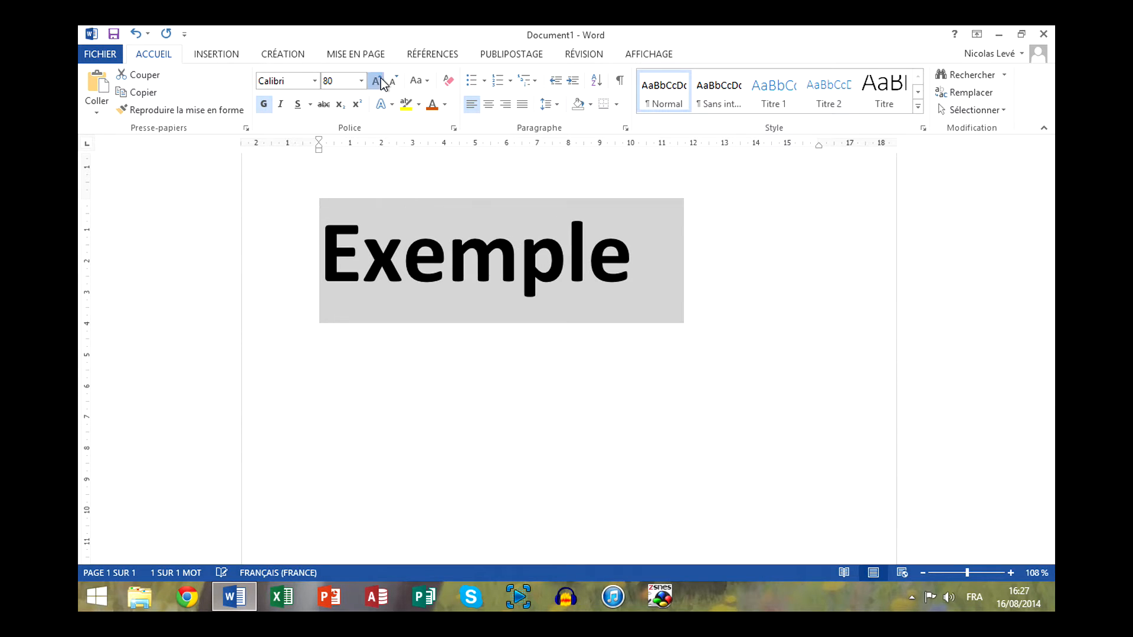
{"action": "left_click", "coordinate": [381, 83]}
{"action": "left_click", "coordinate": [381, 84]}
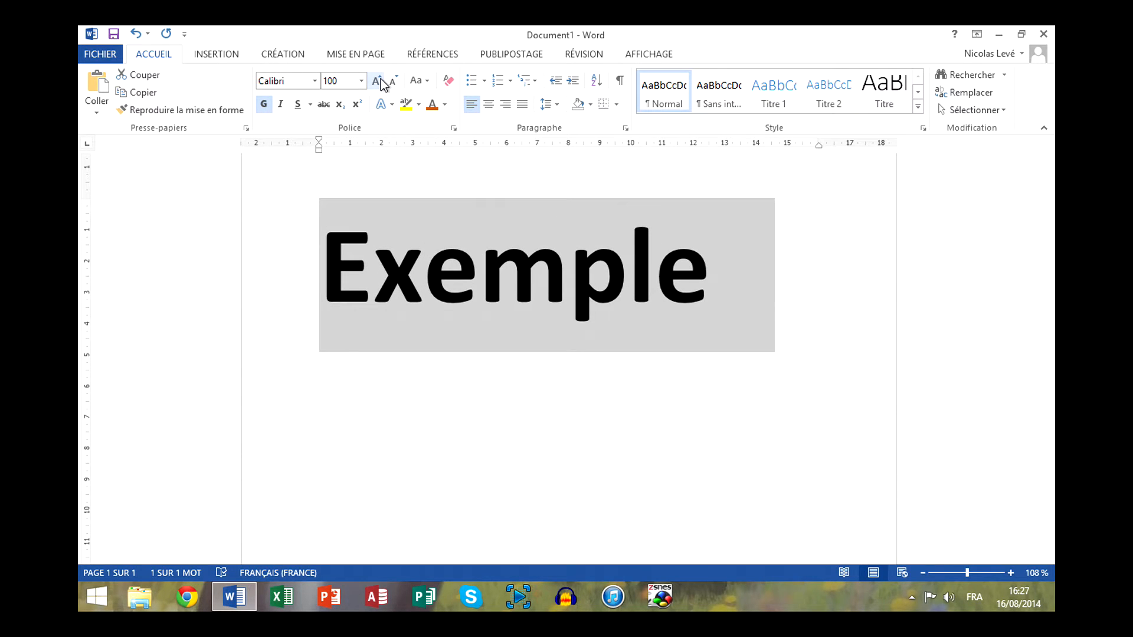
Step: Apply a gradient text fill (Remplissage dégradé) to the word using the gold preset in the third row
{"action": "left_click", "coordinate": [445, 107]}
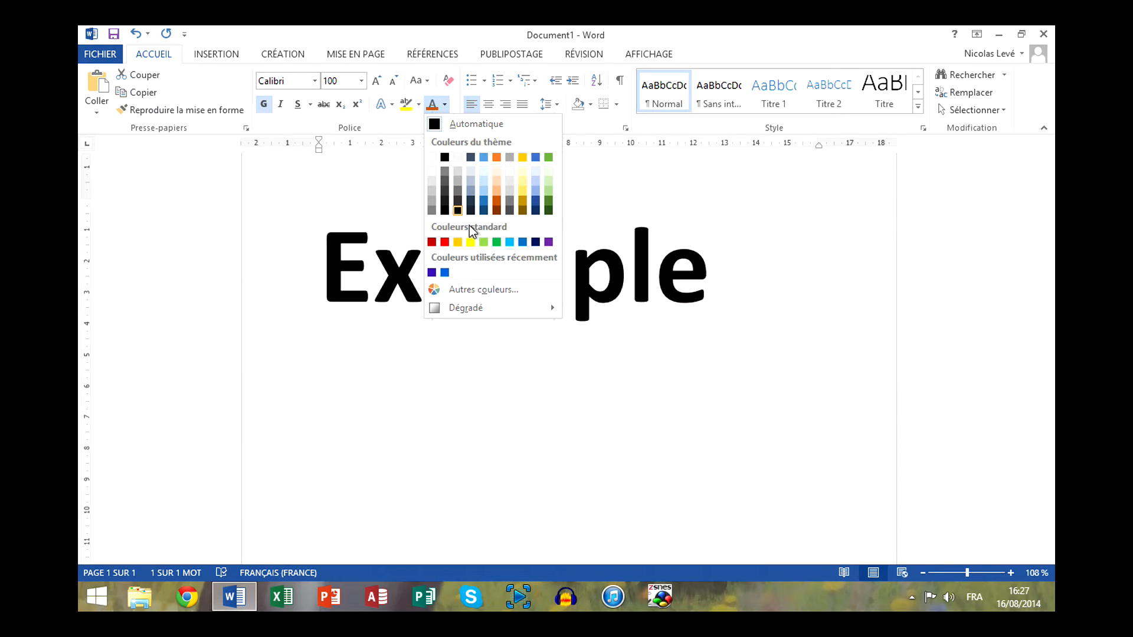
{"action": "mouse_move", "coordinate": [518, 310]}
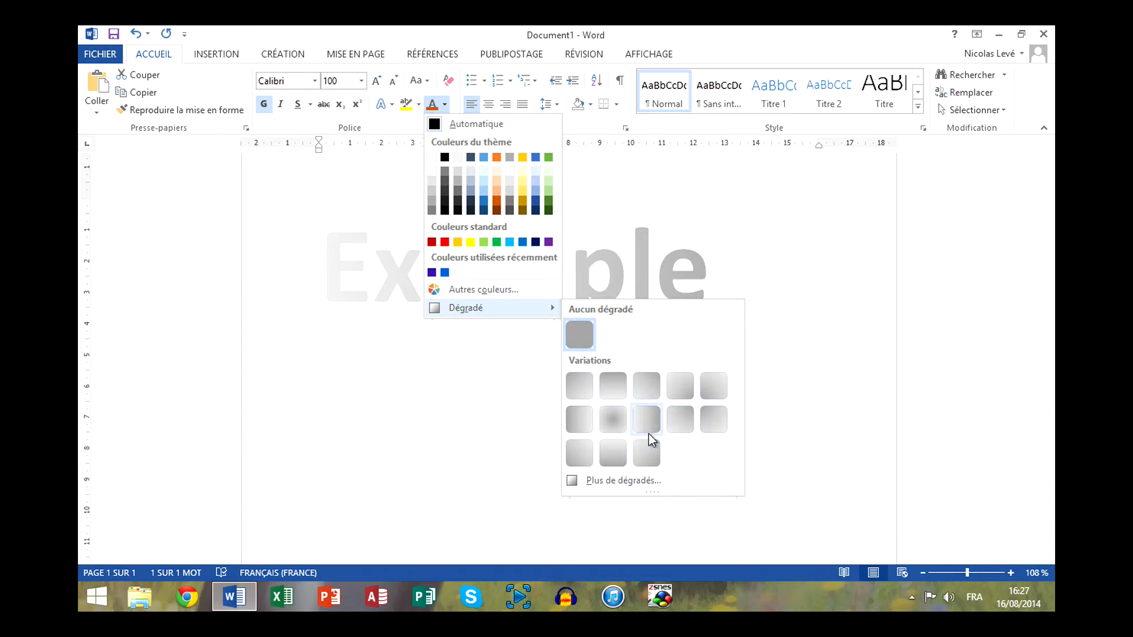
{"action": "left_click", "coordinate": [634, 480]}
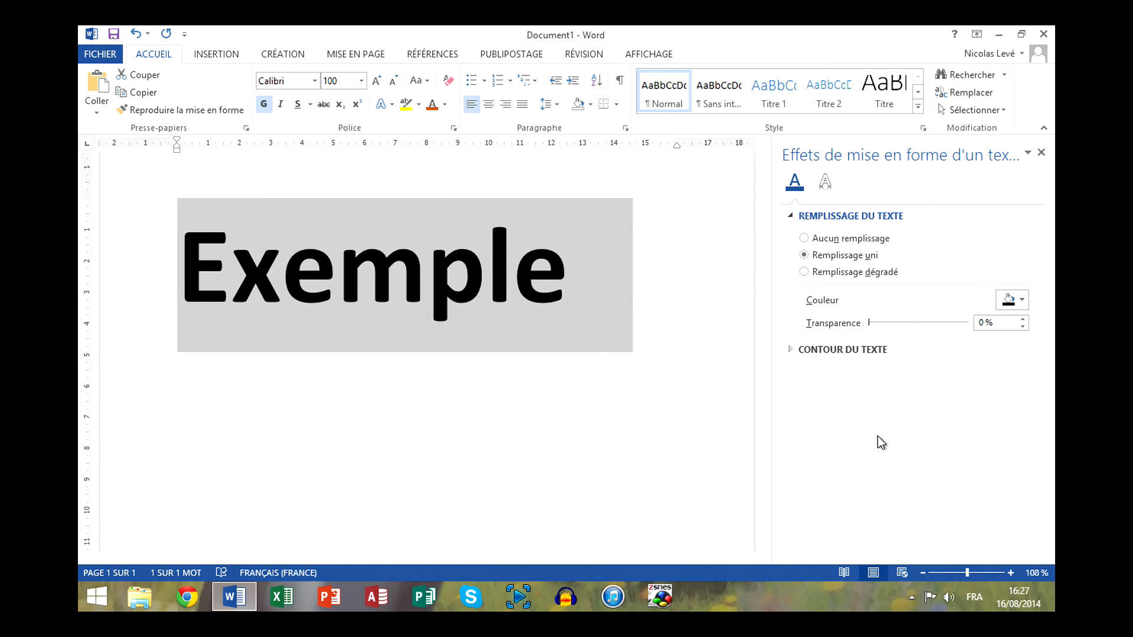
{"action": "left_click", "coordinate": [804, 272]}
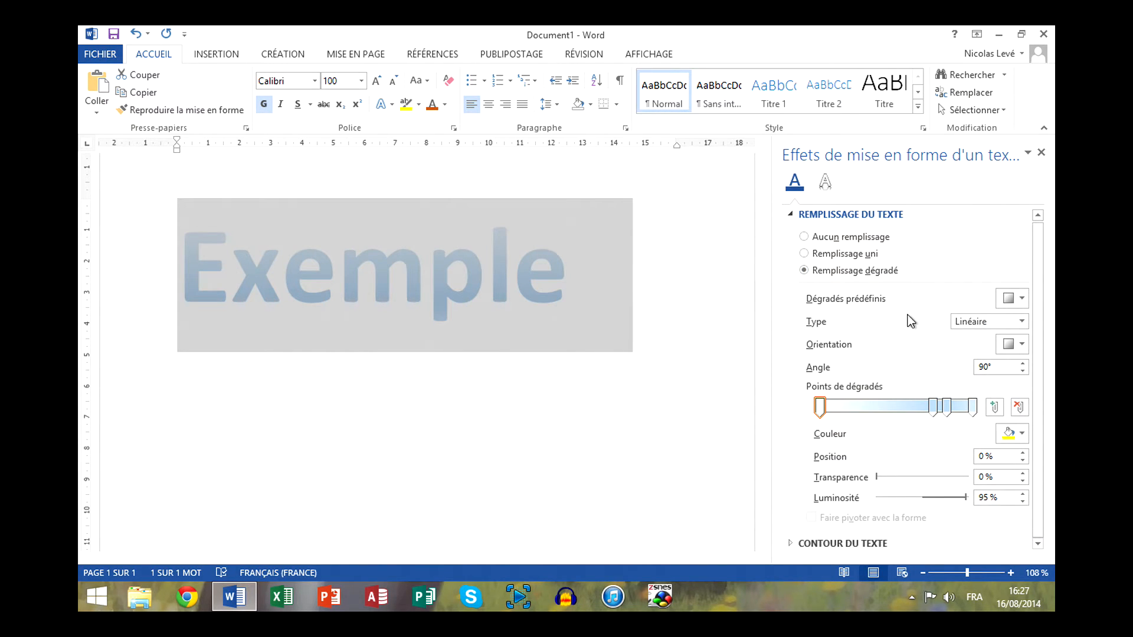
{"action": "left_click", "coordinate": [1022, 297]}
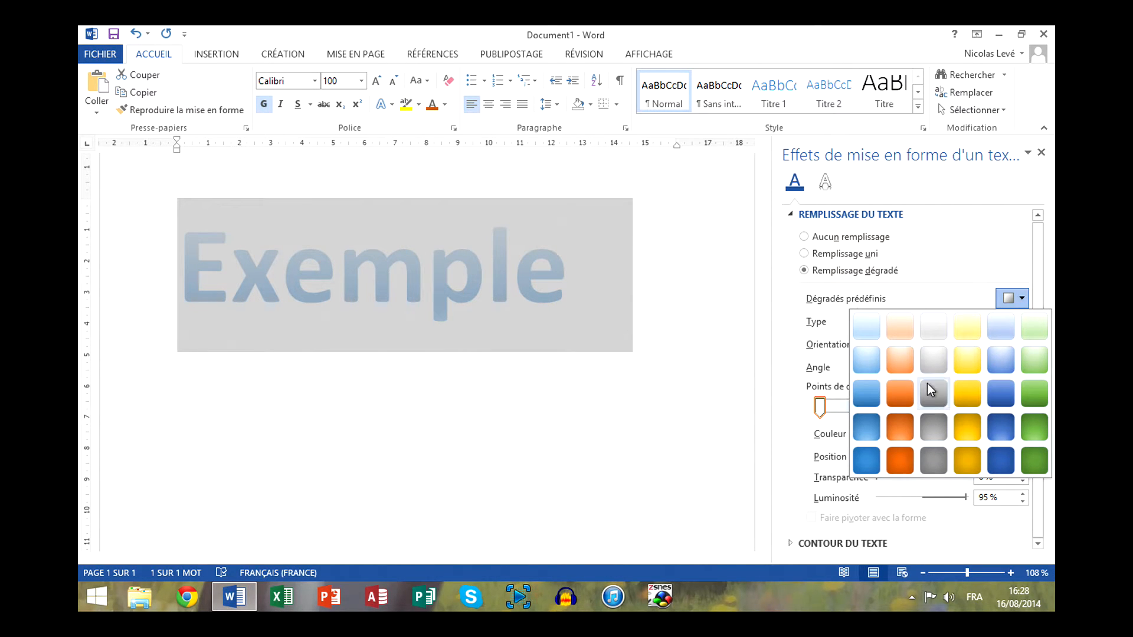
{"action": "left_click", "coordinate": [979, 397]}
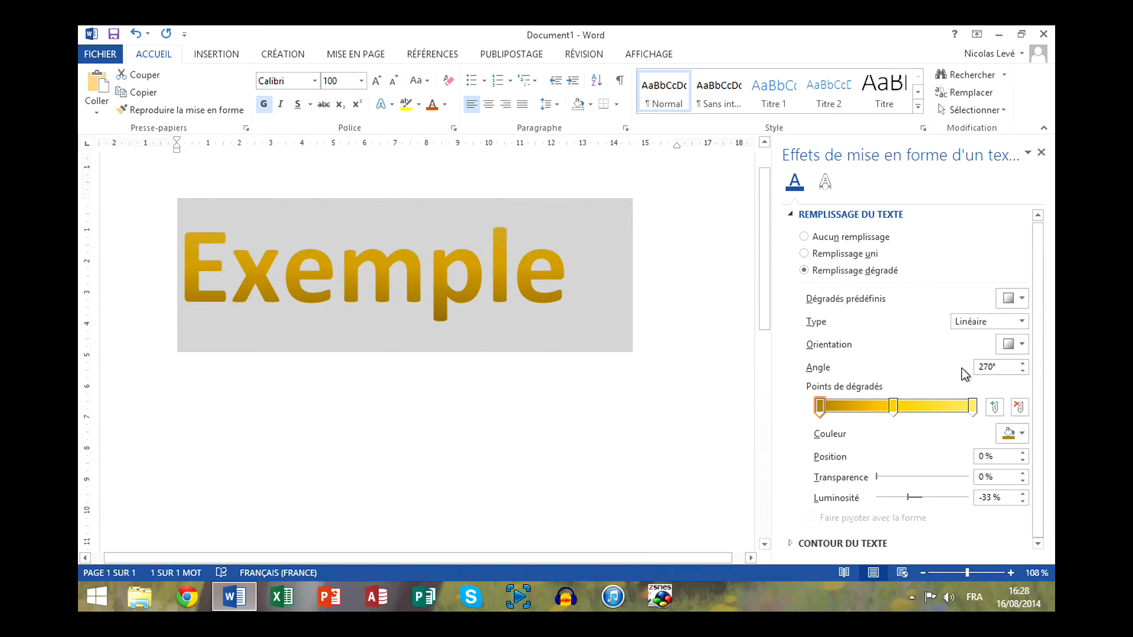
Step: Try the Radial gradient type and view the orientations it offers
{"action": "left_click", "coordinate": [1021, 322]}
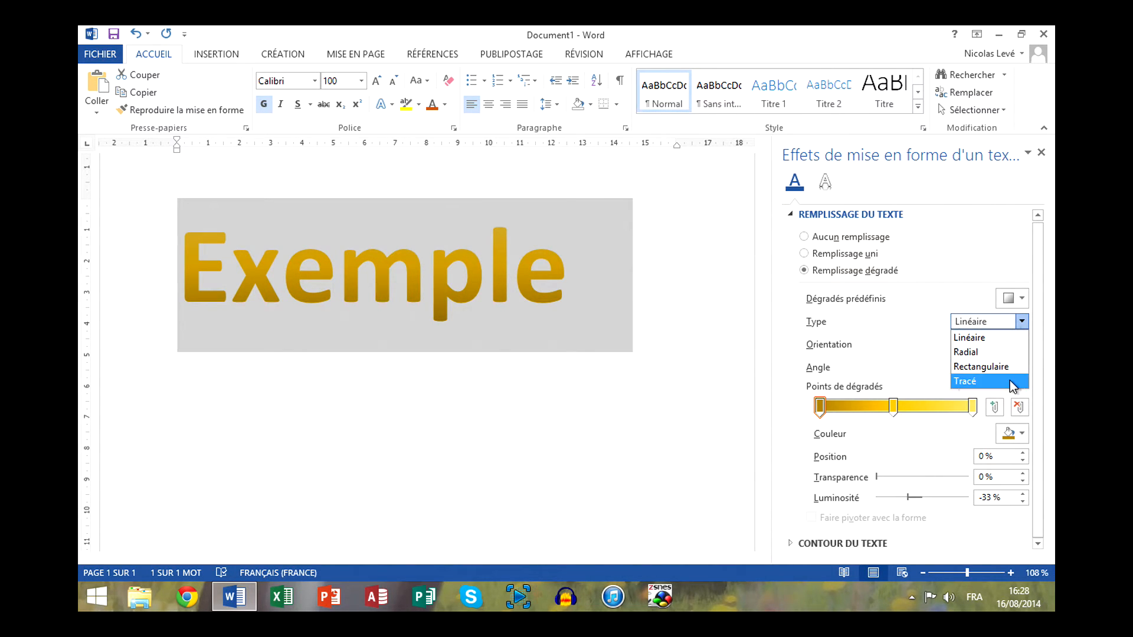
{"action": "left_click", "coordinate": [994, 354]}
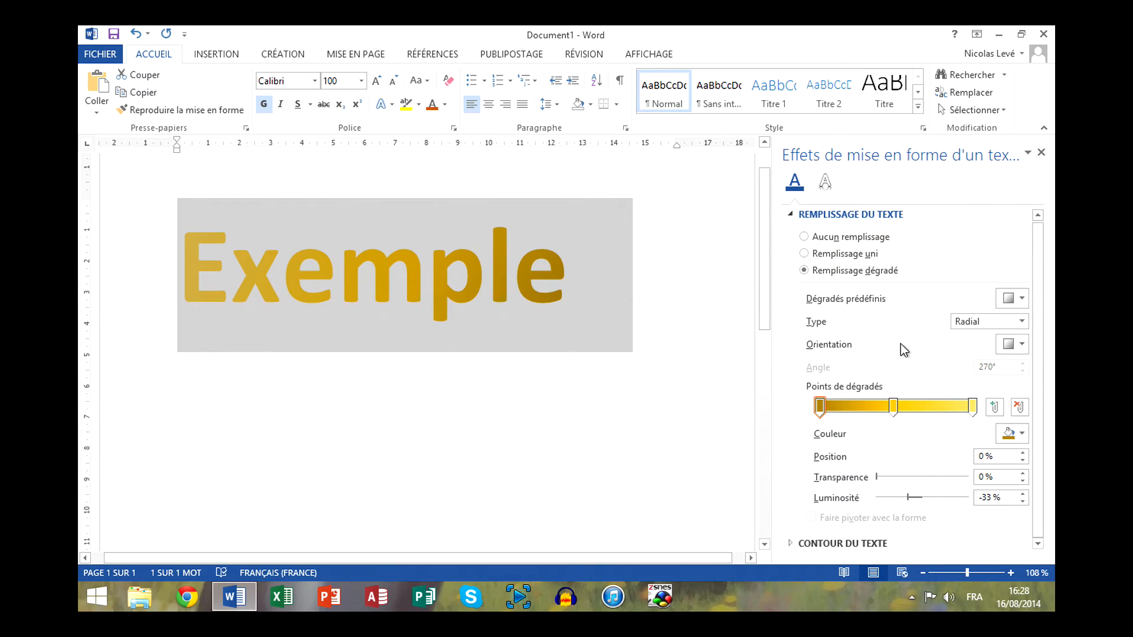
{"action": "left_click", "coordinate": [1022, 347]}
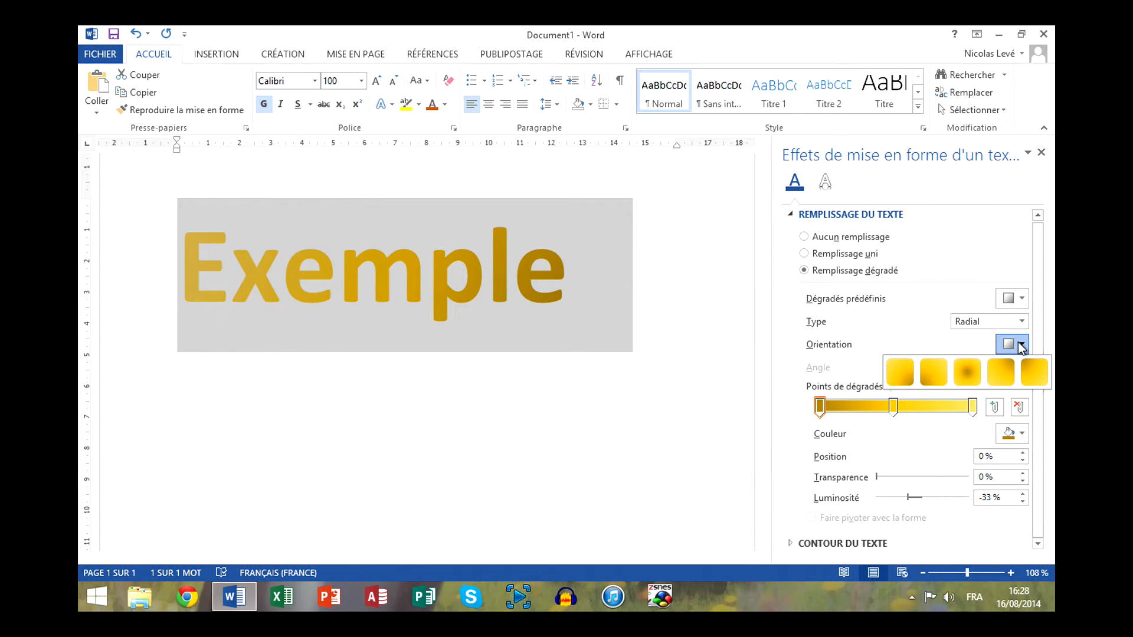
Step: Set the gradient type to Linéaire with the straight downward orientation at 90°
{"action": "left_click", "coordinate": [1021, 321]}
{"action": "left_click", "coordinate": [1021, 322]}
{"action": "left_click", "coordinate": [1007, 341]}
{"action": "key", "text": "Up"}
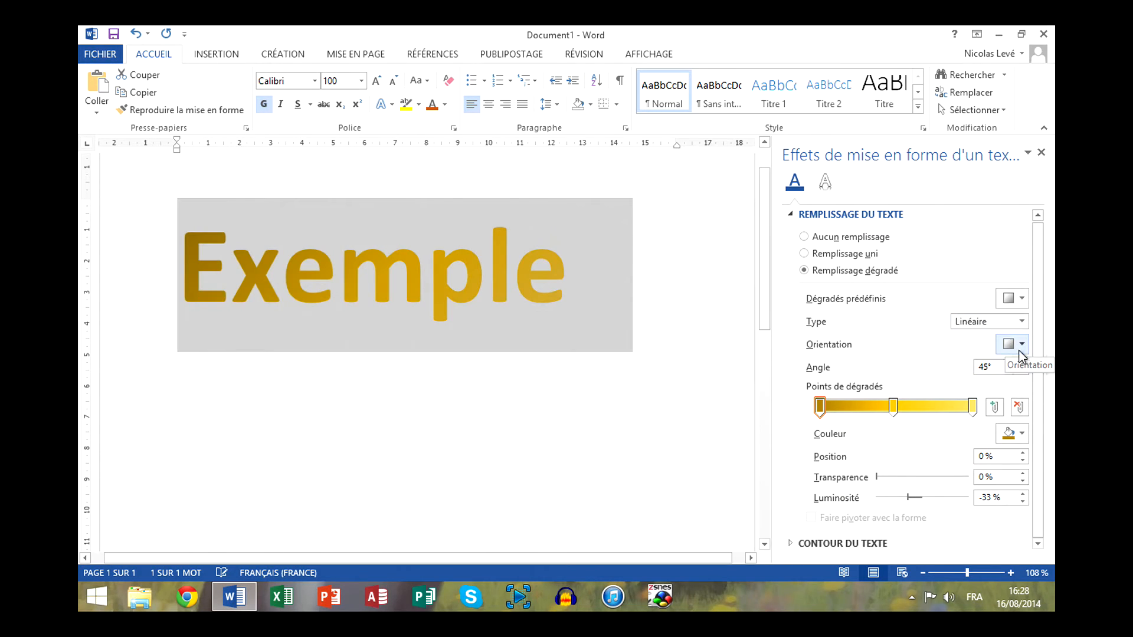
{"action": "left_click", "coordinate": [1021, 347]}
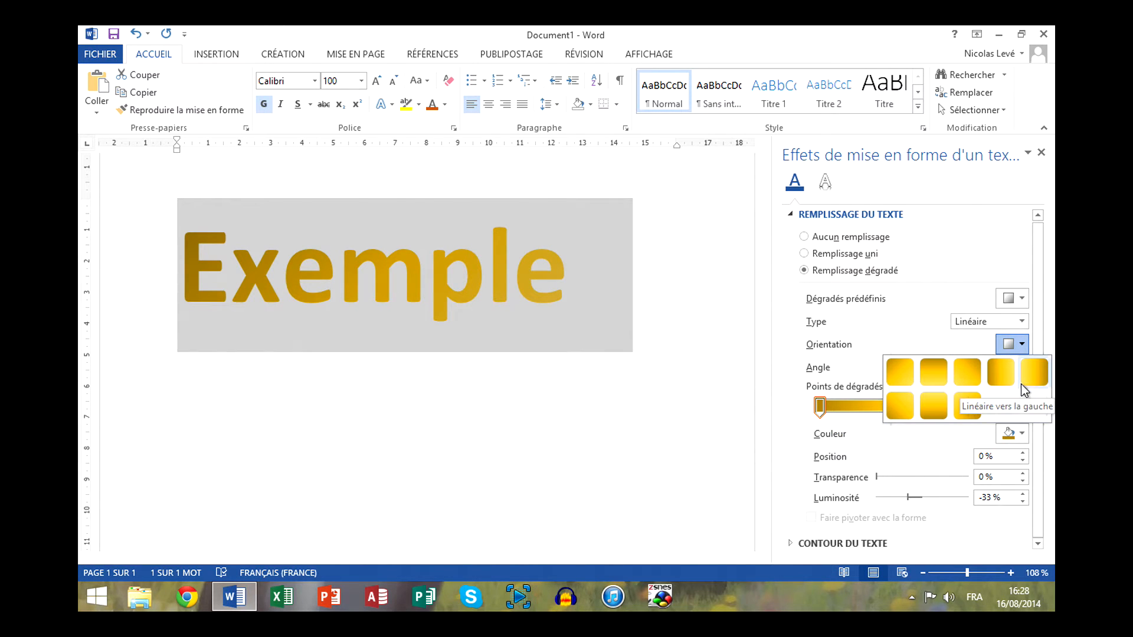
{"action": "left_click", "coordinate": [933, 381]}
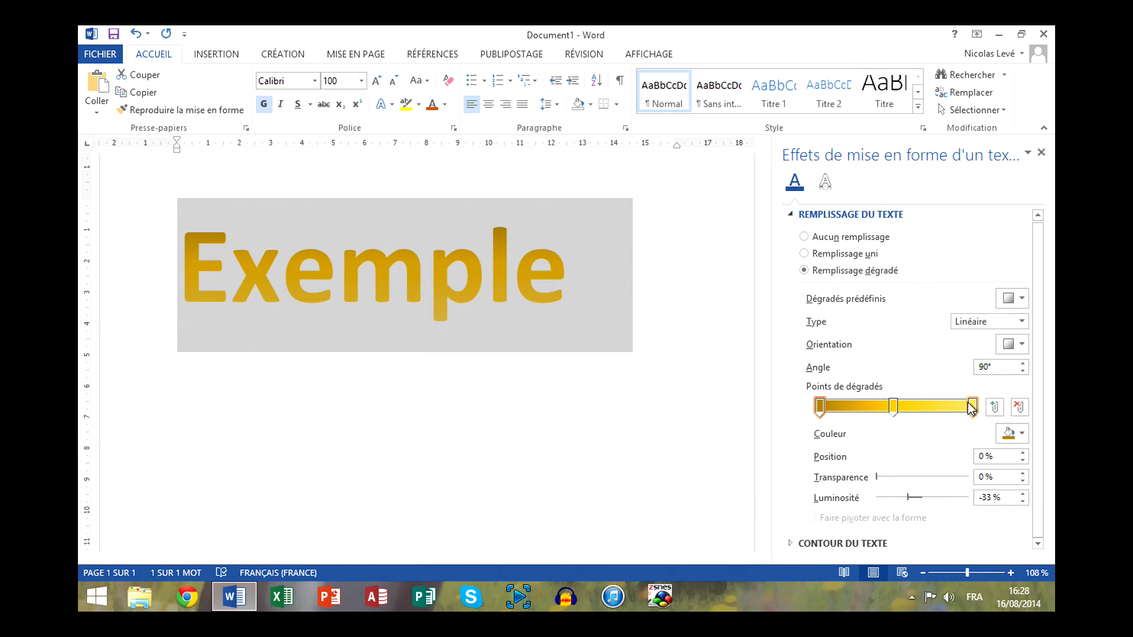
Step: Recolour the last gradient stop, at 100 %, to the standard dark blue
{"action": "left_click", "coordinate": [821, 407]}
{"action": "left_click", "coordinate": [892, 410]}
{"action": "left_click", "coordinate": [971, 406]}
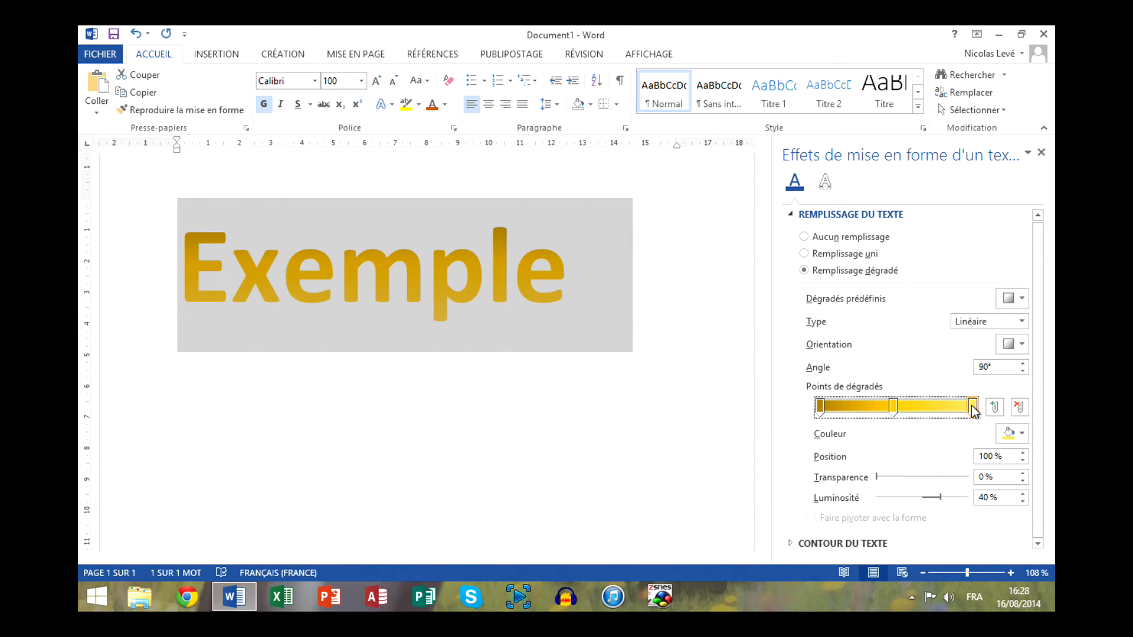
{"action": "left_click", "coordinate": [1022, 436]}
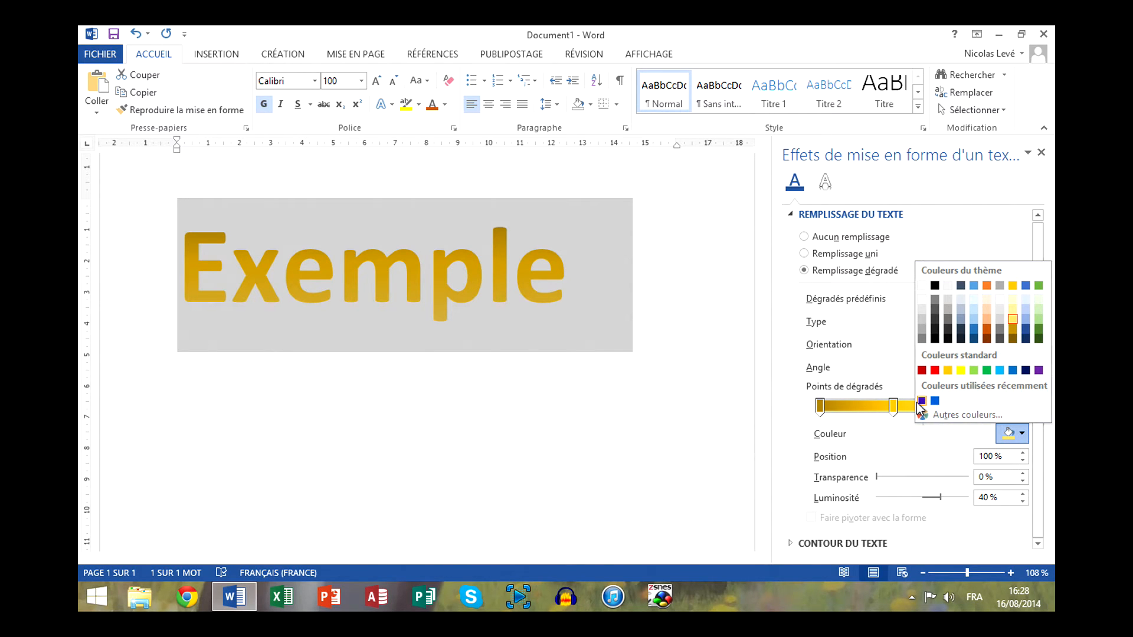
{"action": "left_click", "coordinate": [1025, 370]}
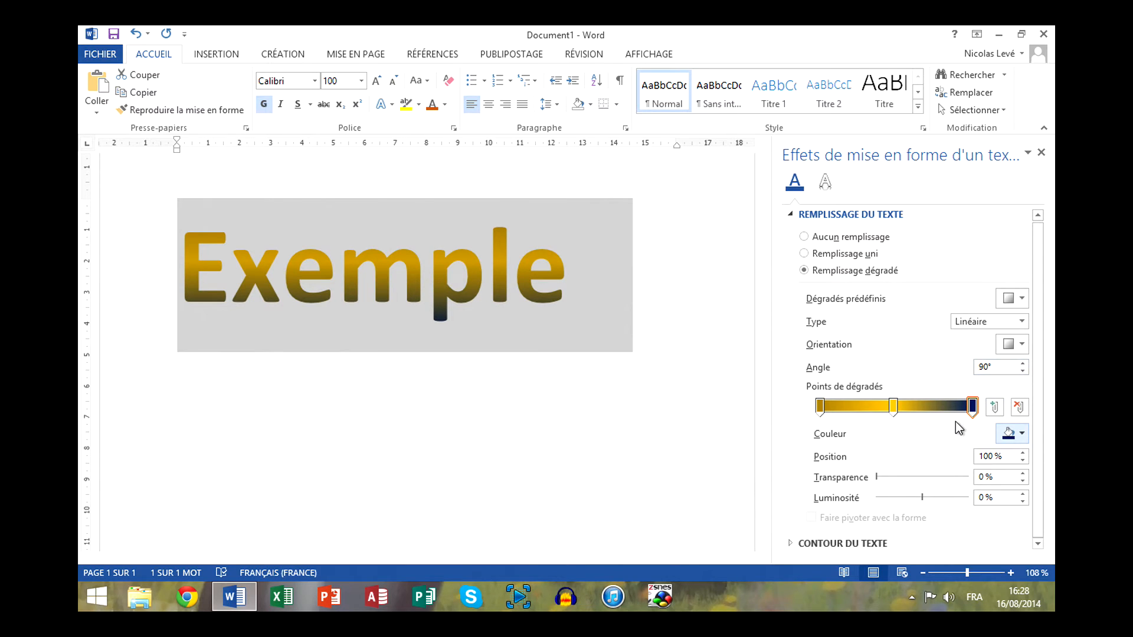
Step: Recolour the middle gradient stop to the standard light blue
{"action": "left_click", "coordinate": [892, 408]}
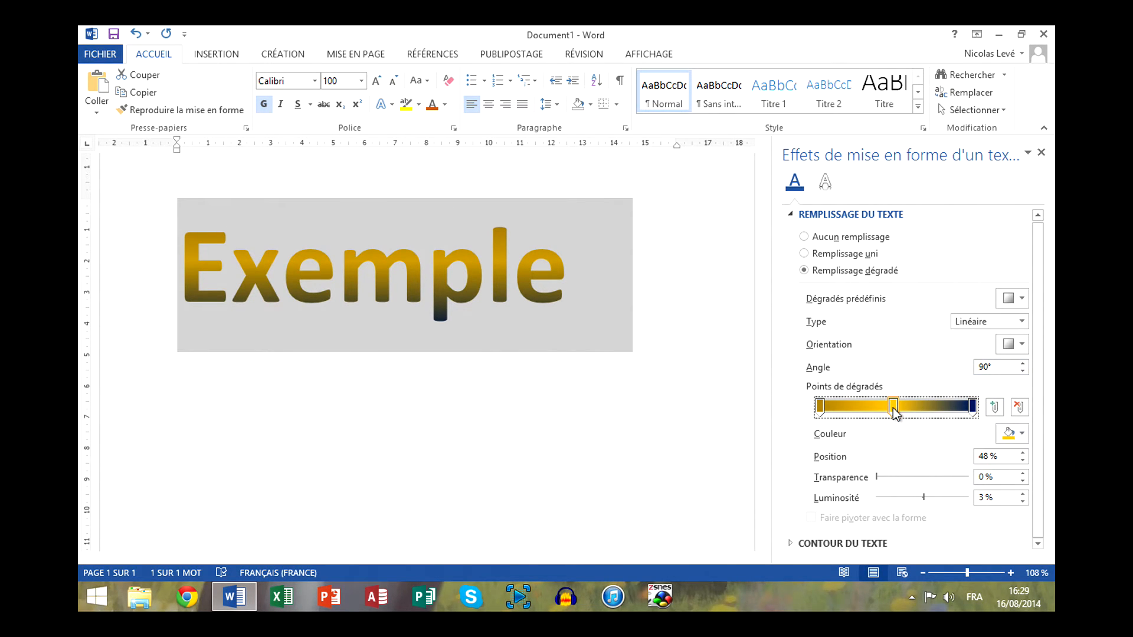
{"action": "left_click", "coordinate": [1007, 435]}
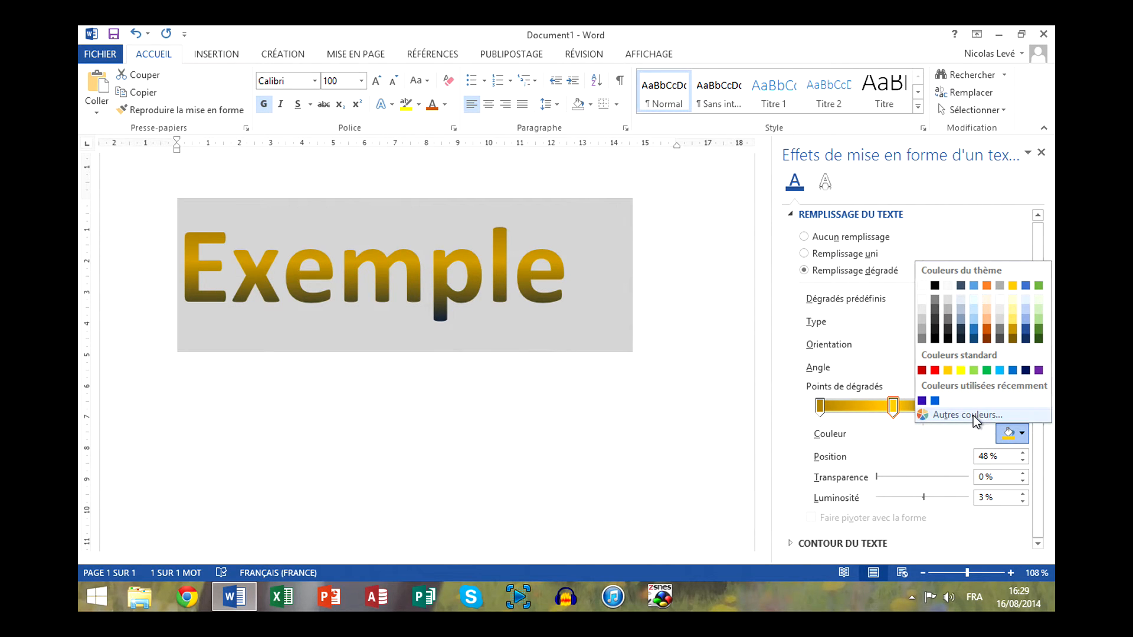
{"action": "left_click", "coordinate": [1000, 371]}
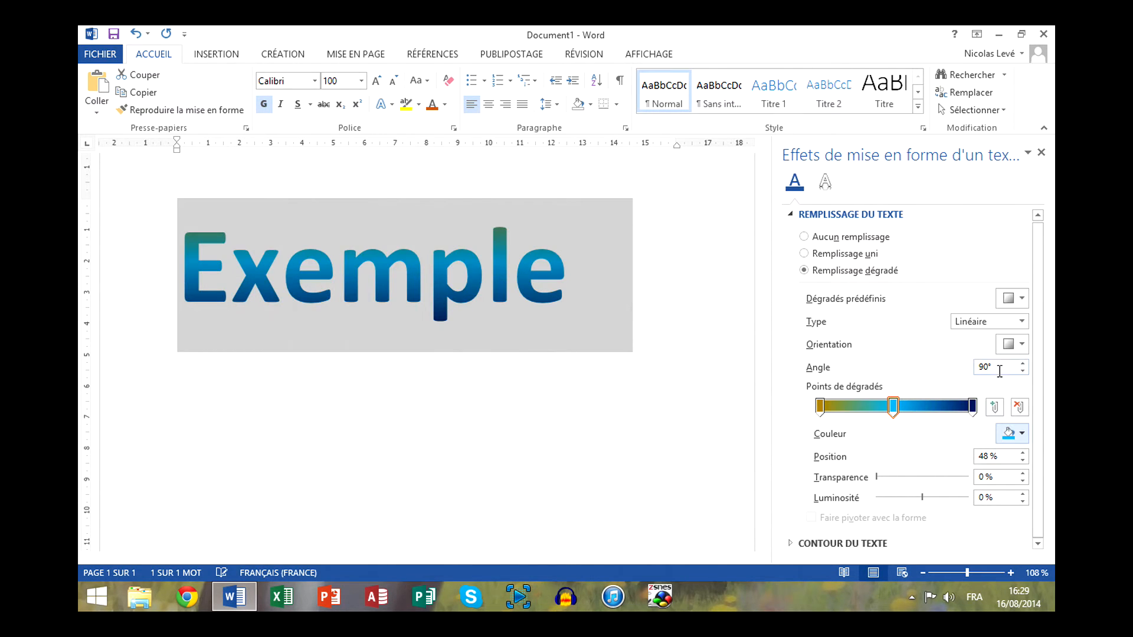
Step: Recolour the first gradient stop to the standard green and move the middle stop to 32 %
{"action": "left_click", "coordinate": [820, 406]}
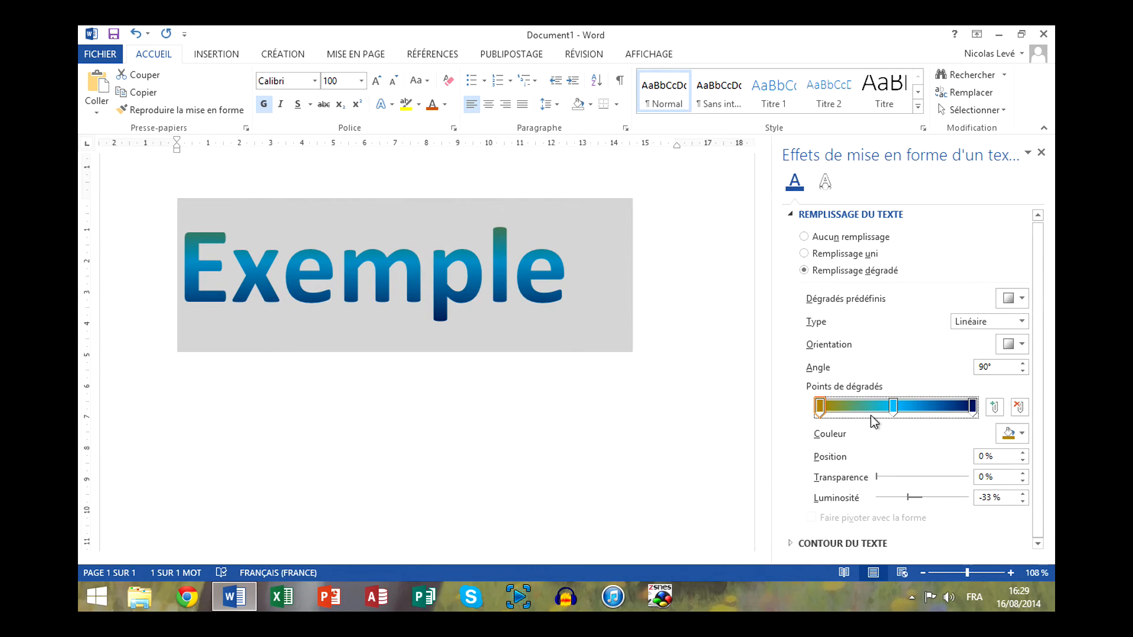
{"action": "left_click", "coordinate": [1002, 437]}
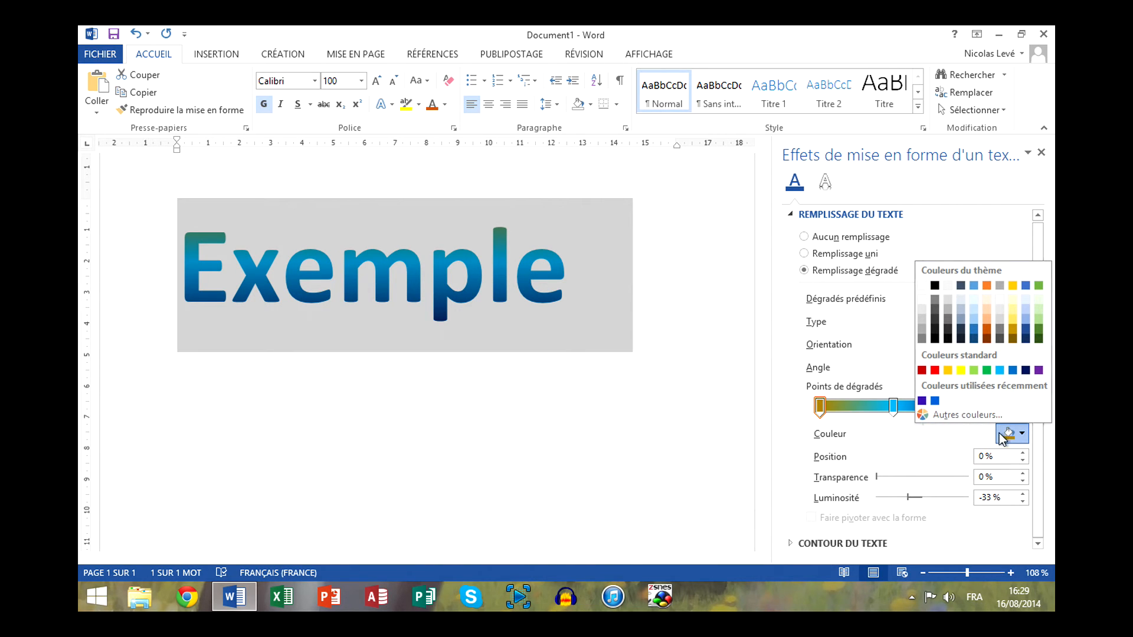
{"action": "left_click", "coordinate": [985, 370]}
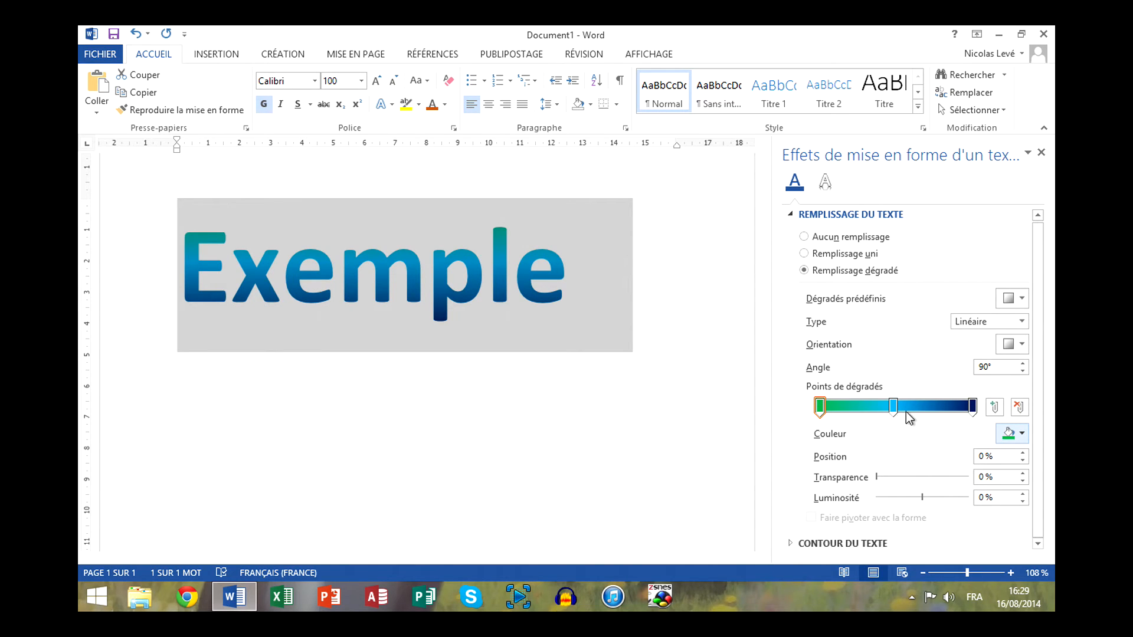
{"action": "left_click_drag", "start_coordinate": [893, 406], "coordinate": [867, 407]}
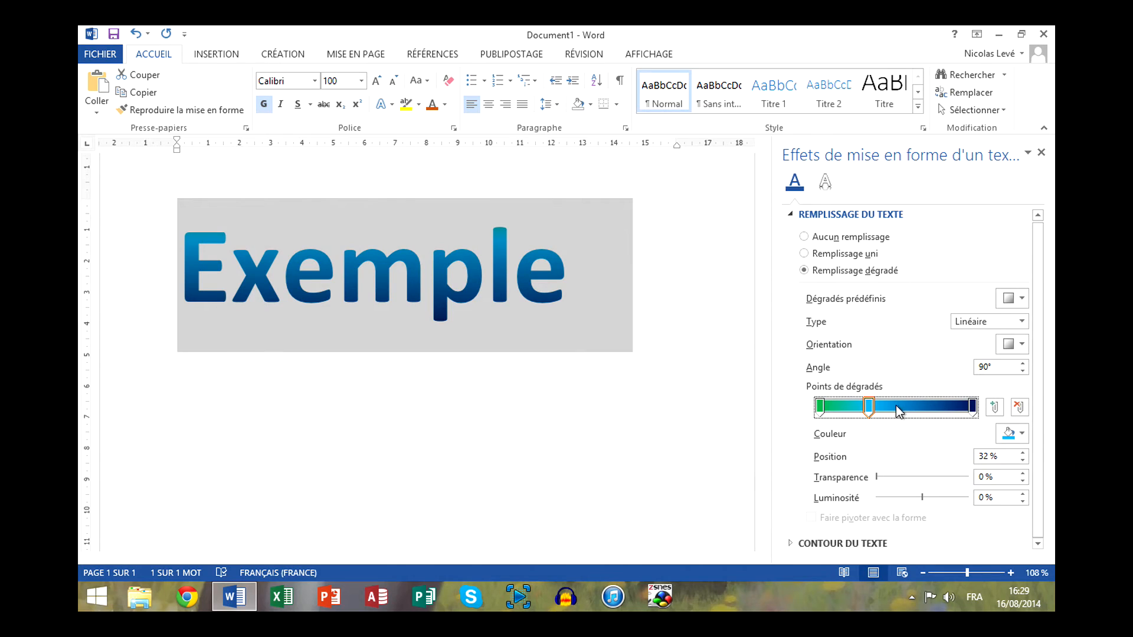
Step: Try a red gradient stop at 66 % between the light blue and dark blue stops, and remove it again
{"action": "left_click", "coordinate": [994, 407]}
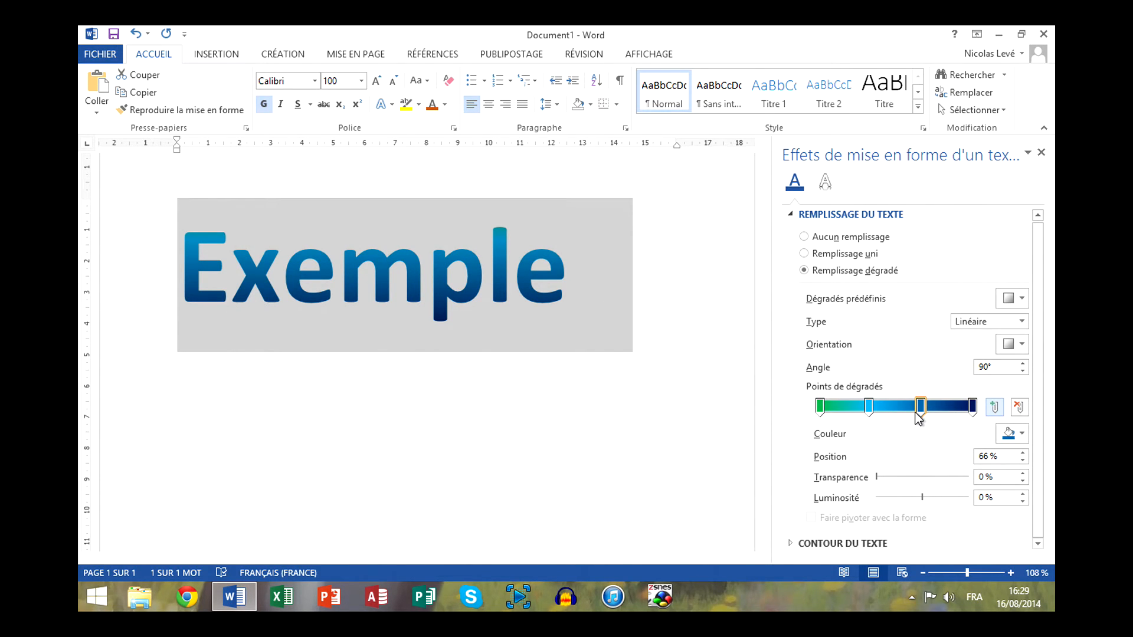
{"action": "left_click", "coordinate": [1009, 434]}
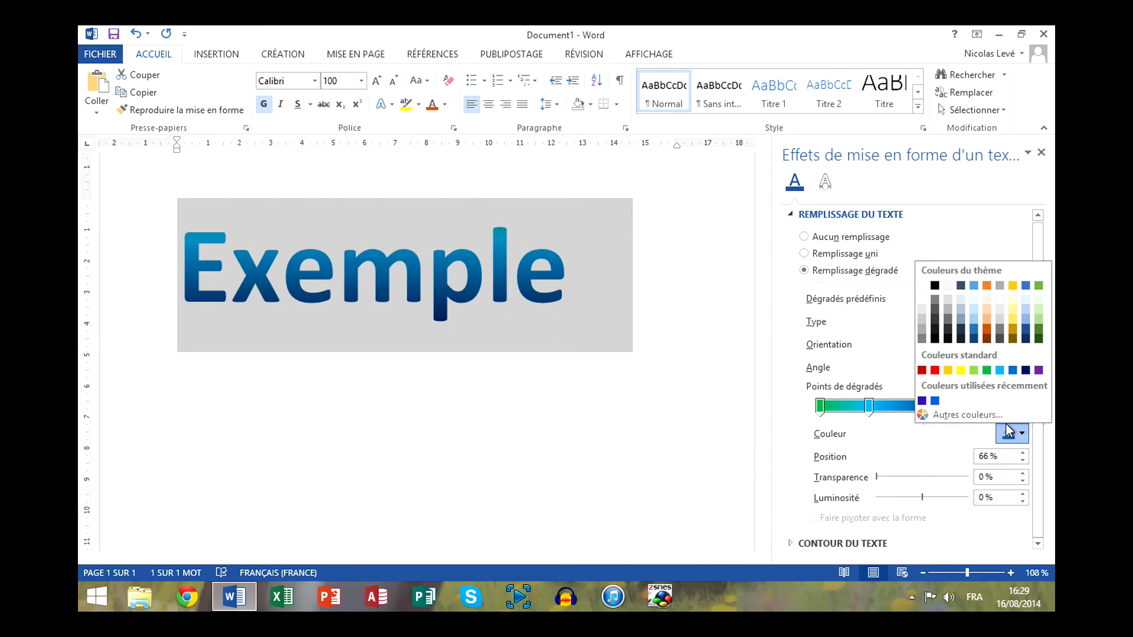
{"action": "left_click", "coordinate": [935, 370]}
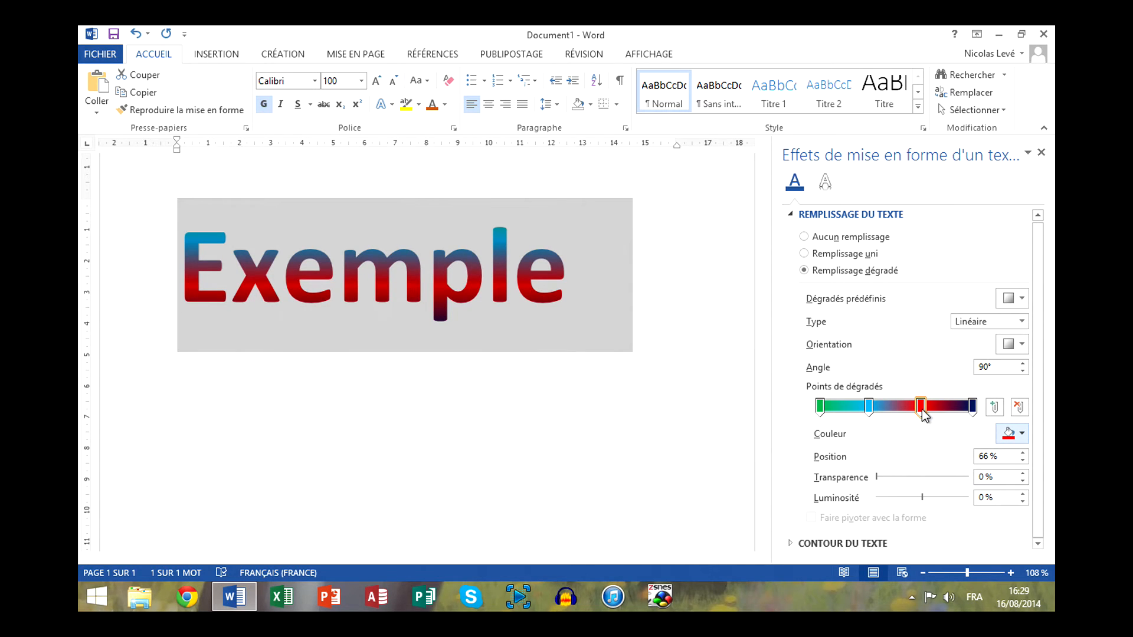
{"action": "left_click", "coordinate": [1019, 409]}
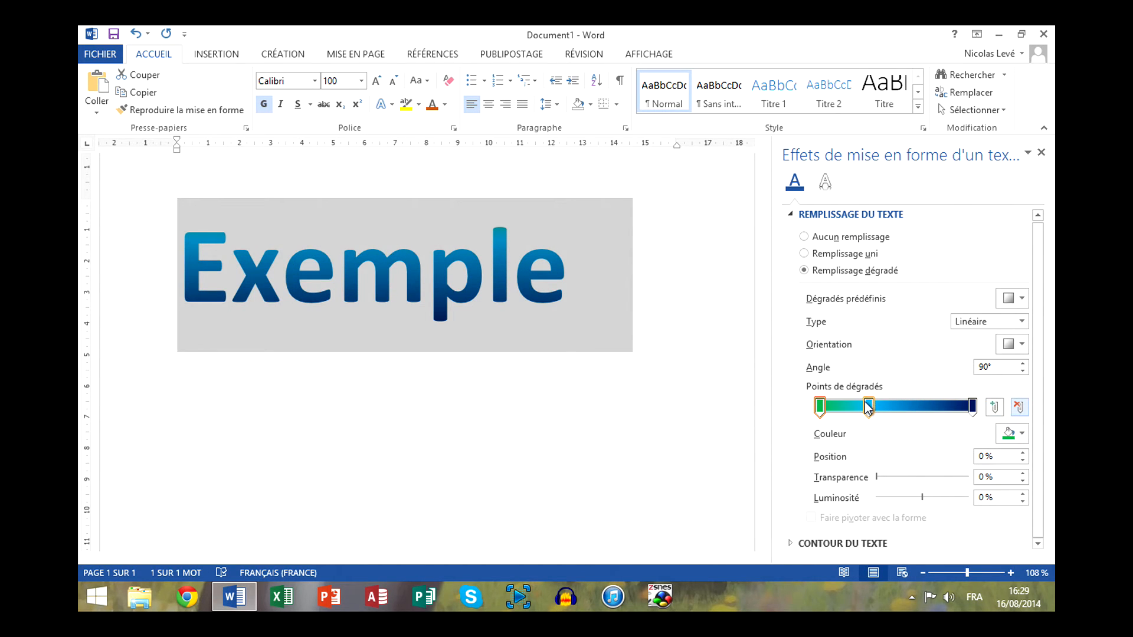
Step: Move the light blue middle gradient stop to 45 % and delete it
{"action": "left_click_drag", "start_coordinate": [869, 406], "coordinate": [890, 412]}
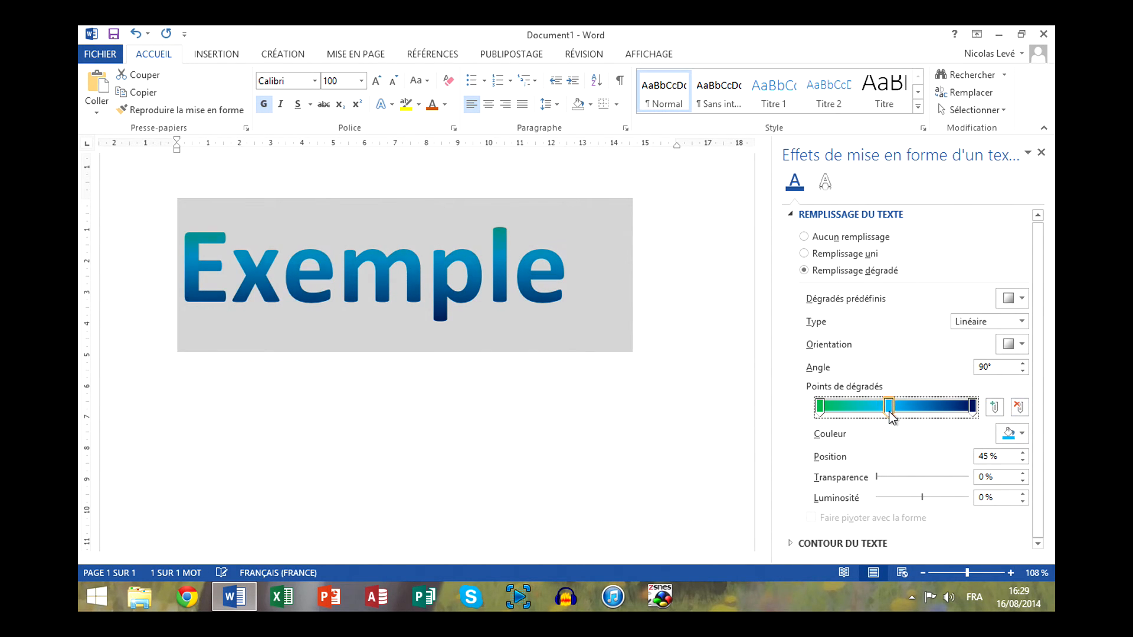
{"action": "left_click", "coordinate": [1019, 409]}
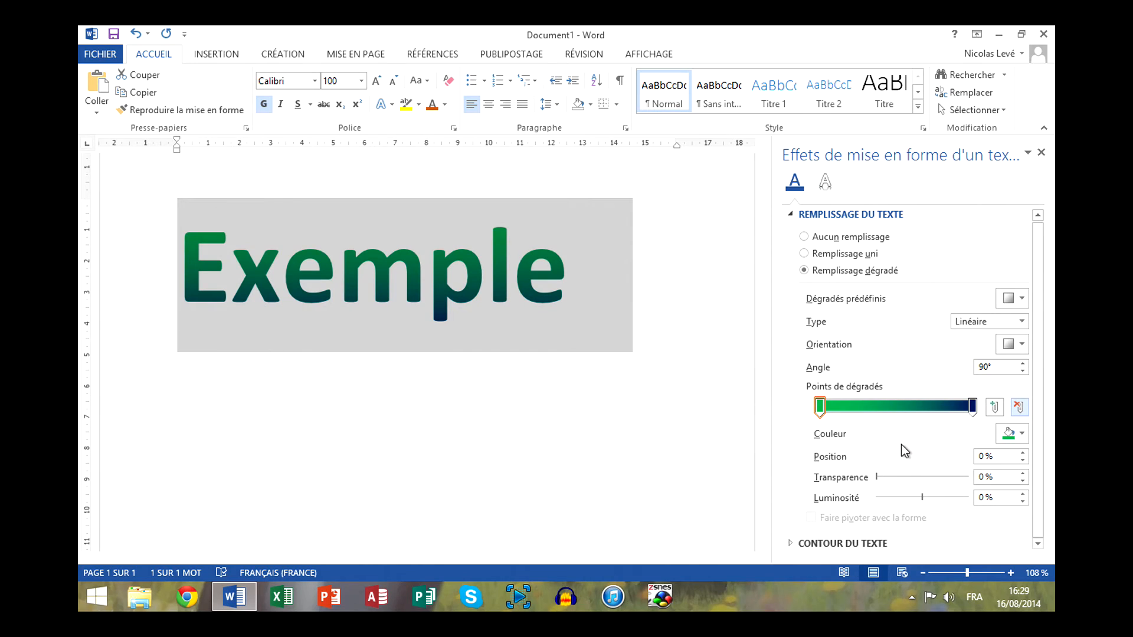
Step: Try the dark blue gradient stop at position 76 % and return it to 100 %
{"action": "left_click", "coordinate": [972, 406]}
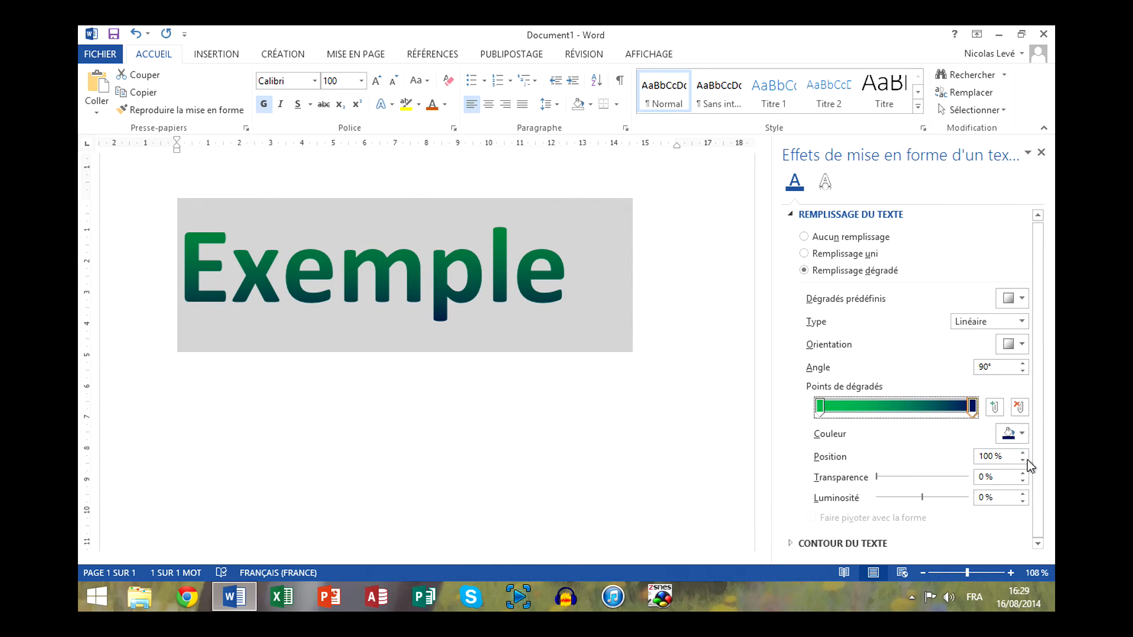
{"action": "left_click_drag", "start_coordinate": [1024, 457], "coordinate": [1024, 458]}
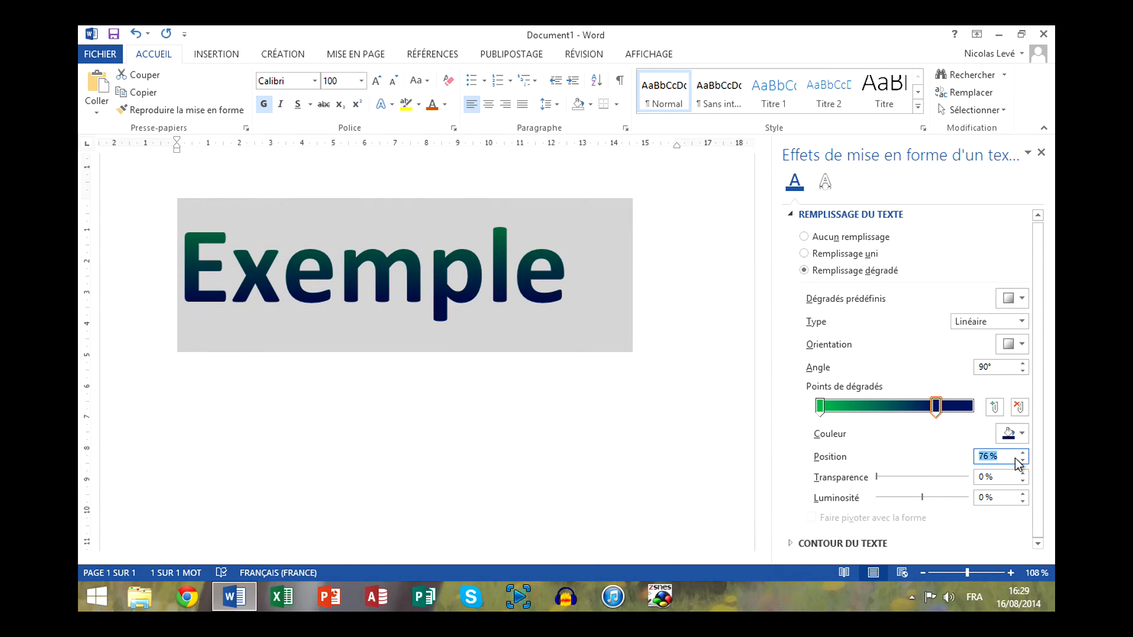
{"action": "left_click_drag", "start_coordinate": [946, 411], "coordinate": [995, 417]}
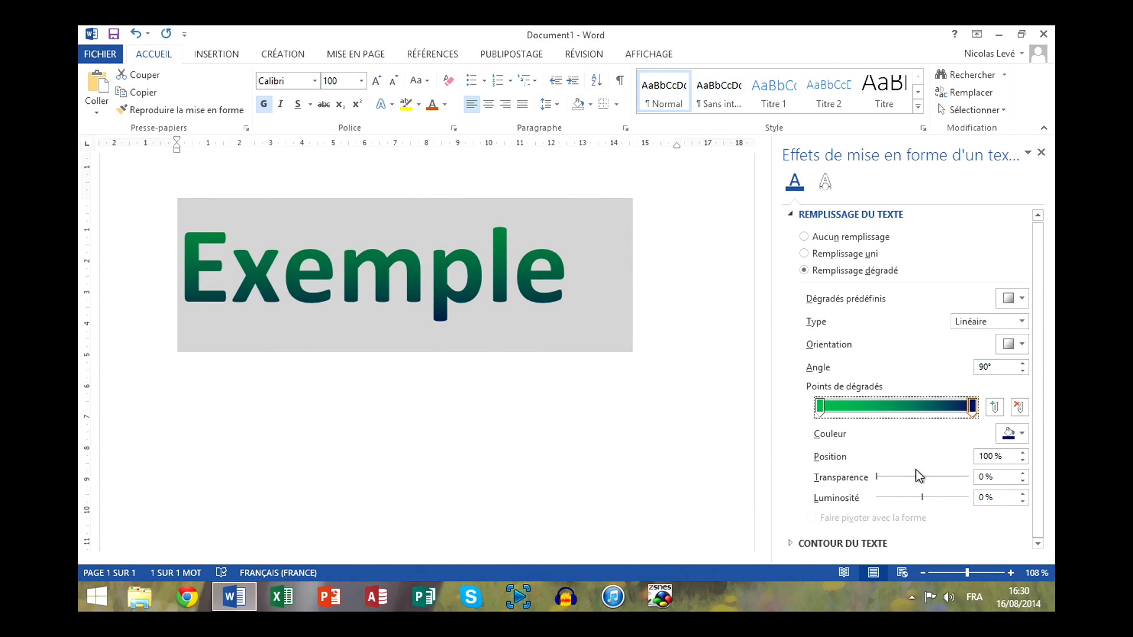
Step: Try 100 % transparency on the dark blue stop, and bring its transparency and brightness back to 0 %
{"action": "left_click_drag", "start_coordinate": [877, 478], "coordinate": [983, 484]}
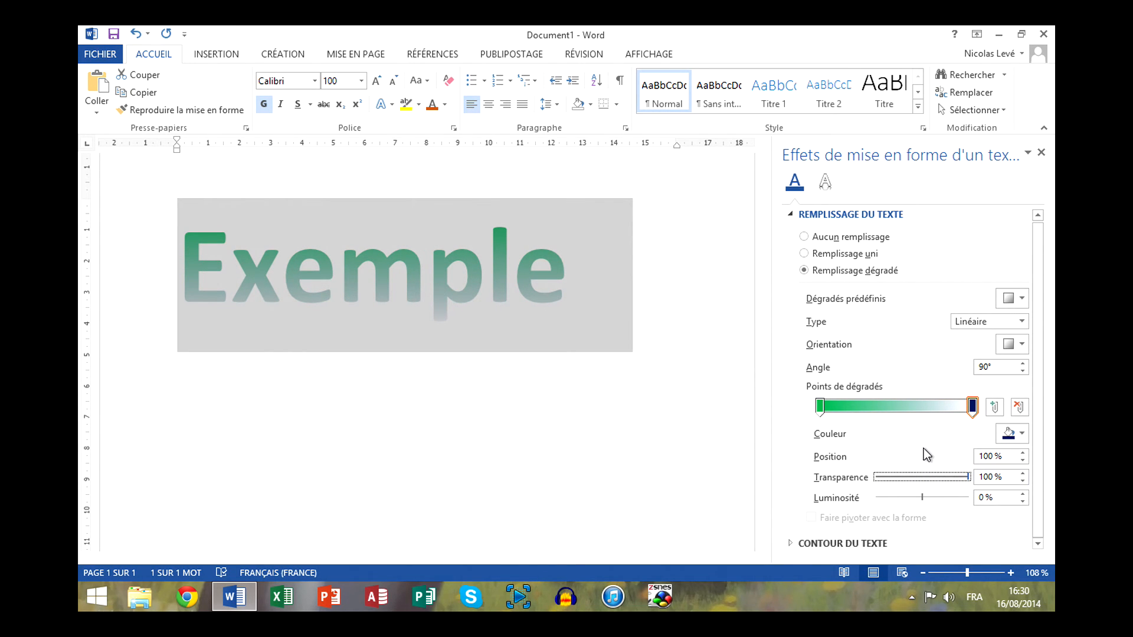
{"action": "left_click_drag", "start_coordinate": [968, 478], "coordinate": [925, 498]}
{"action": "left_click", "coordinate": [1021, 501]}
{"action": "left_click", "coordinate": [1021, 501]}
{"action": "left_click", "coordinate": [1021, 501]}
{"action": "left_click", "coordinate": [1021, 501]}
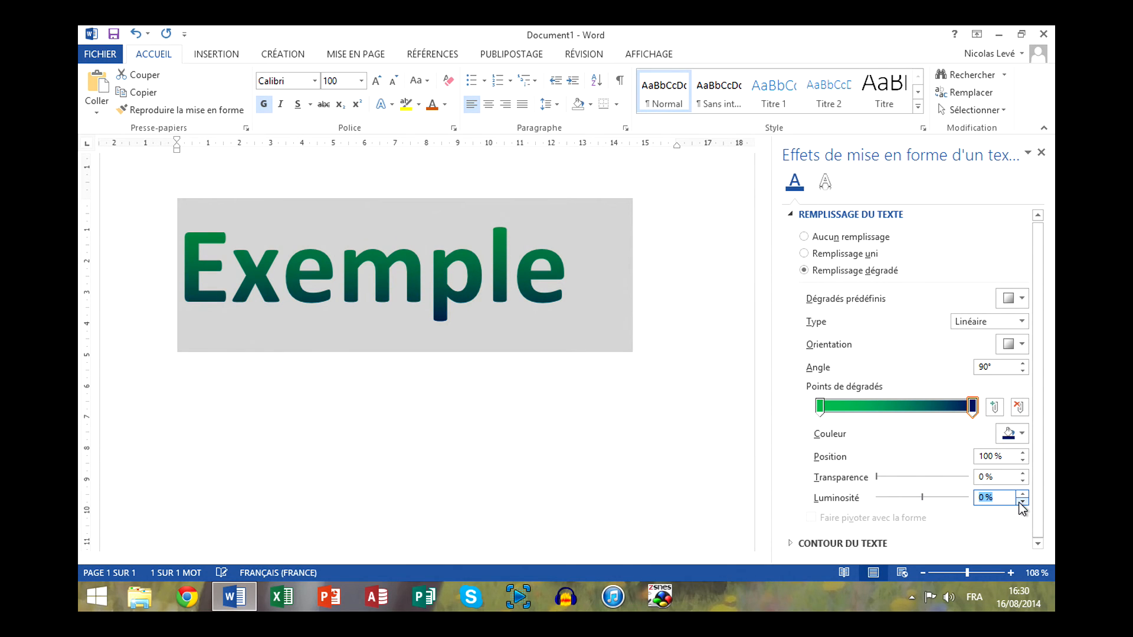
Step: Change the gradient fill of the word "Exemple" to the Radial type, with the orientation spreading from the centre
{"action": "left_click", "coordinate": [646, 286]}
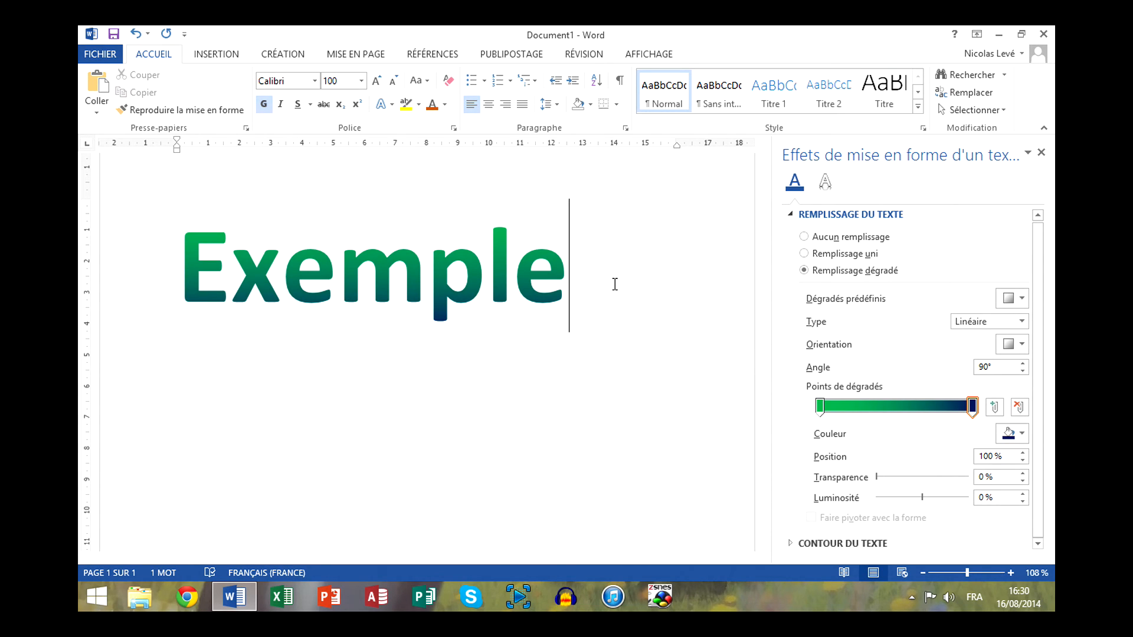
{"action": "left_click_drag", "start_coordinate": [491, 268], "coordinate": [119, 266]}
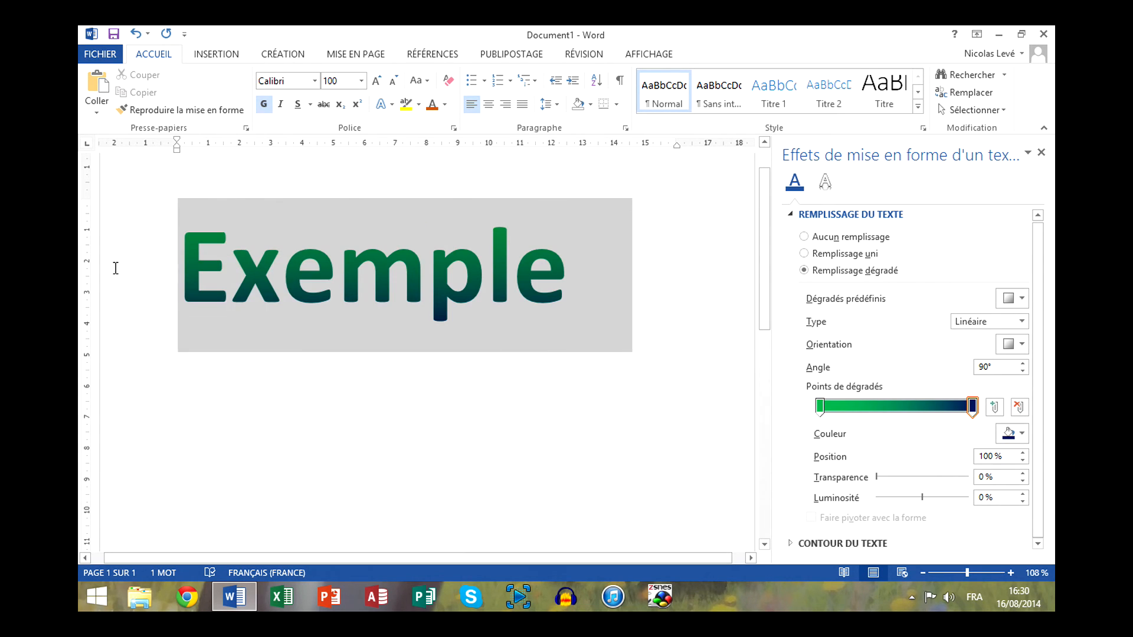
{"action": "left_click", "coordinate": [989, 321]}
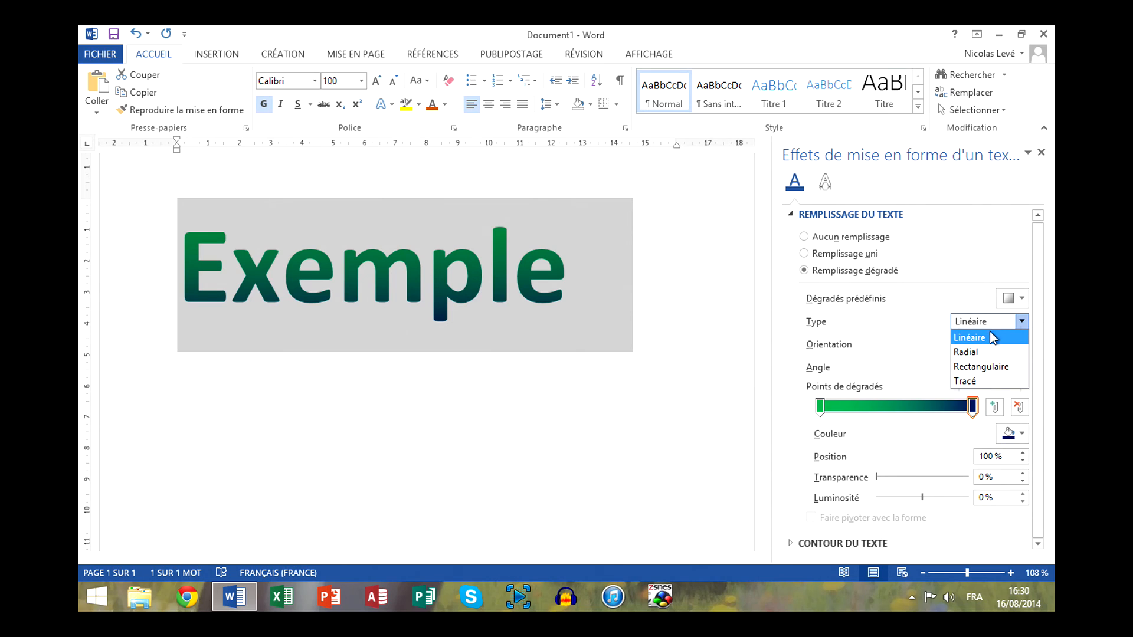
{"action": "left_click", "coordinate": [970, 350]}
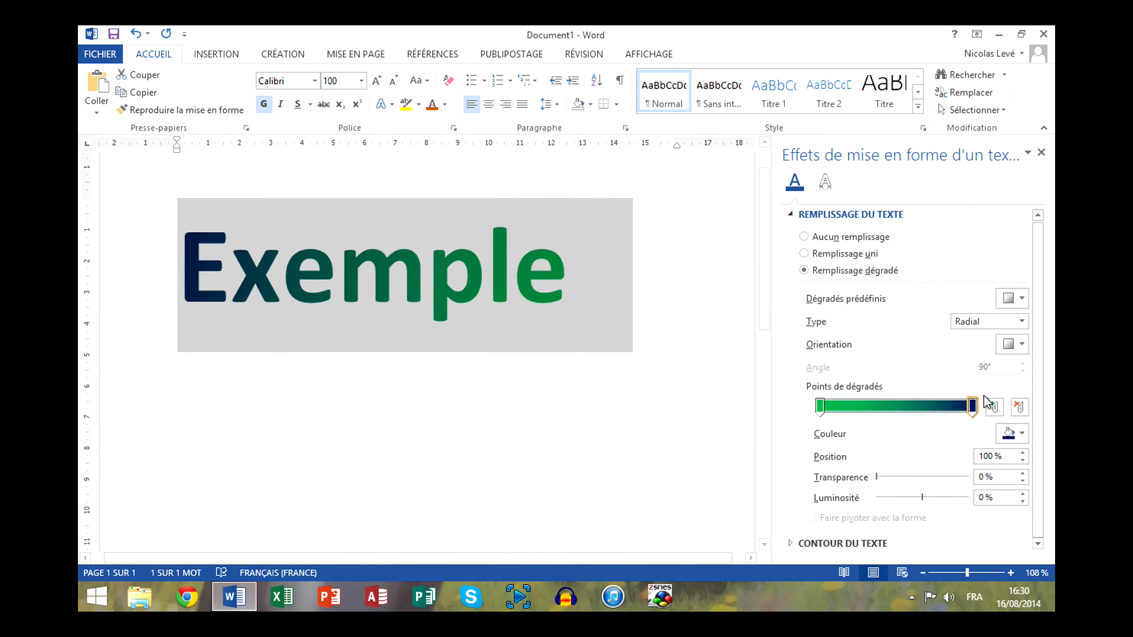
{"action": "left_click", "coordinate": [1012, 345]}
{"action": "left_click", "coordinate": [979, 370]}
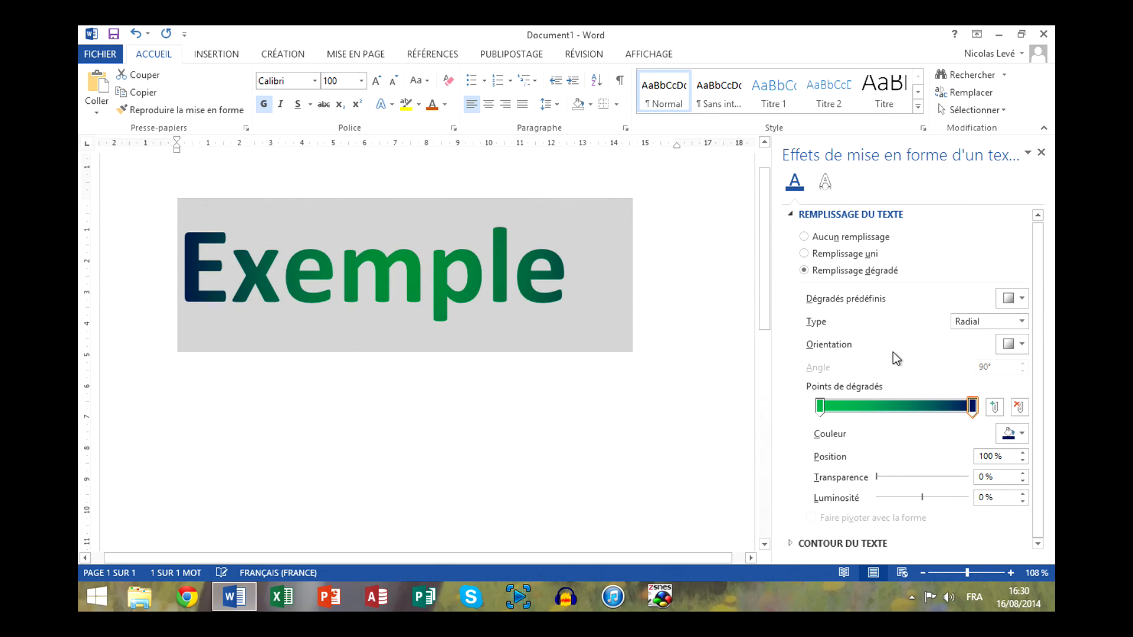
{"action": "left_click", "coordinate": [656, 306]}
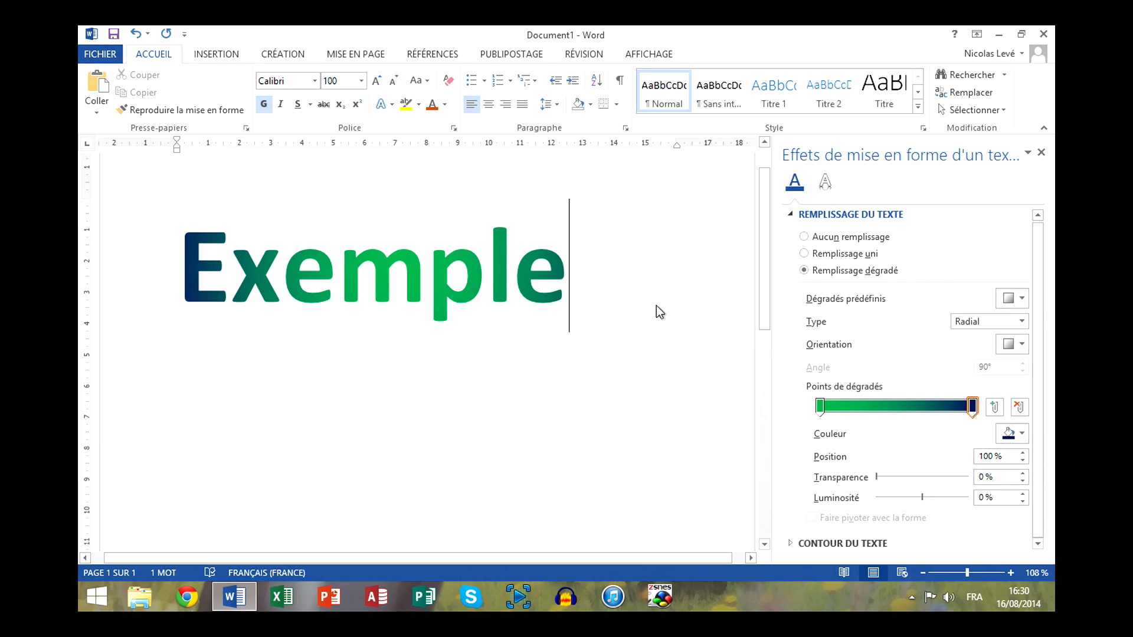